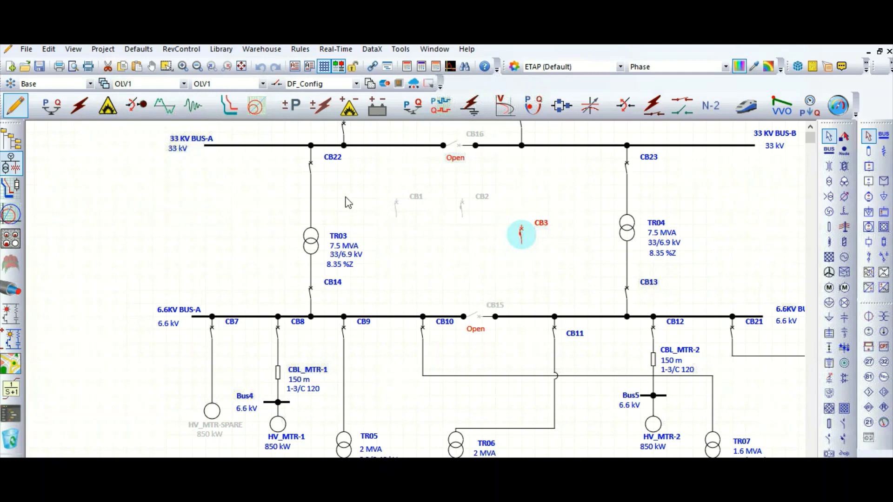
- After checking TR03's settings unchanged, place a new 2-winding transformer T1 left of TR03 and select it
{"action": "double_click", "coordinate": [313, 246]}
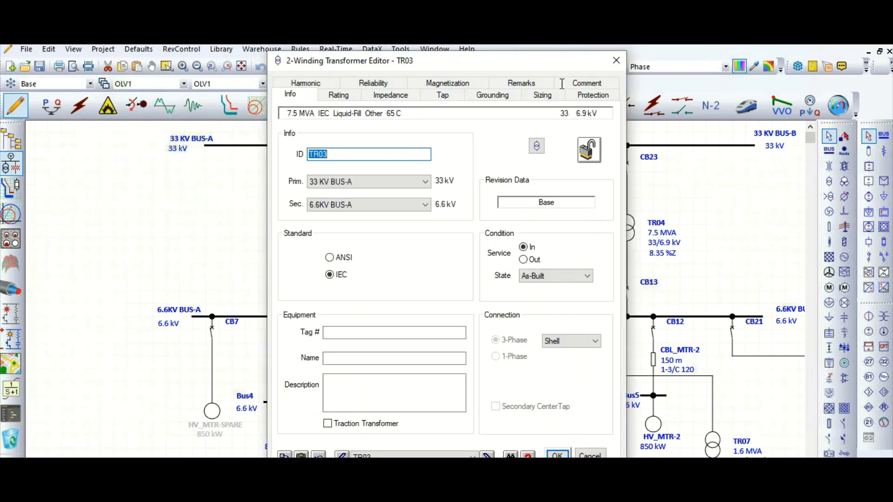
{"action": "left_click", "coordinate": [616, 61]}
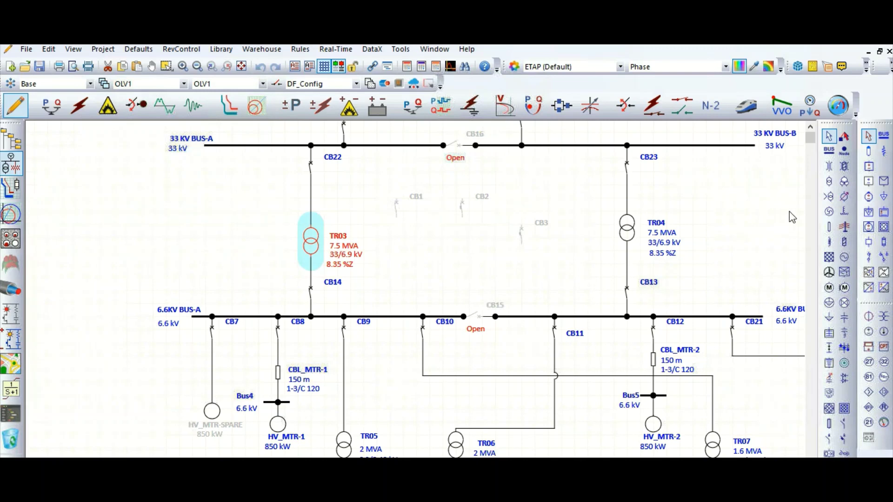
{"action": "left_click", "coordinate": [833, 181]}
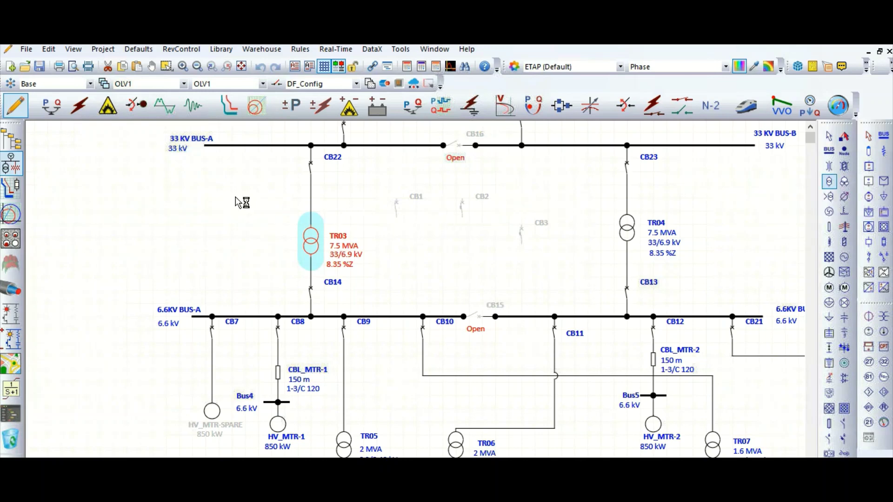
{"action": "left_click", "coordinate": [238, 209]}
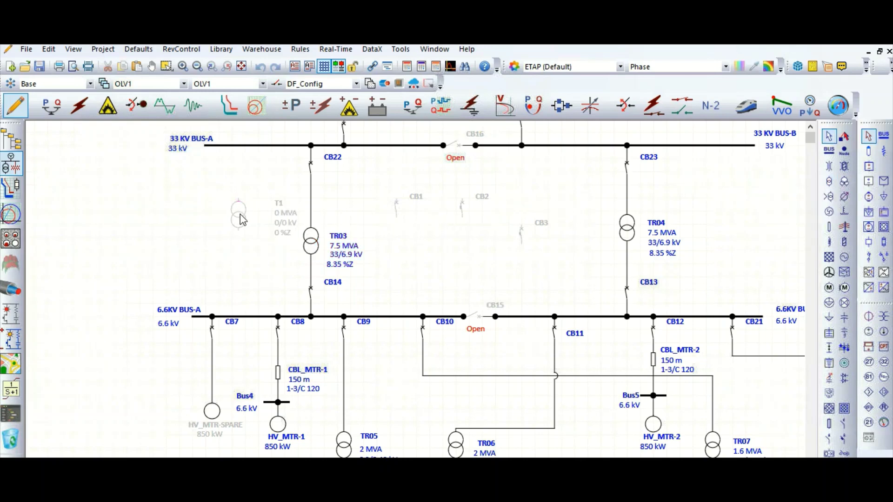
{"action": "left_click", "coordinate": [240, 217]}
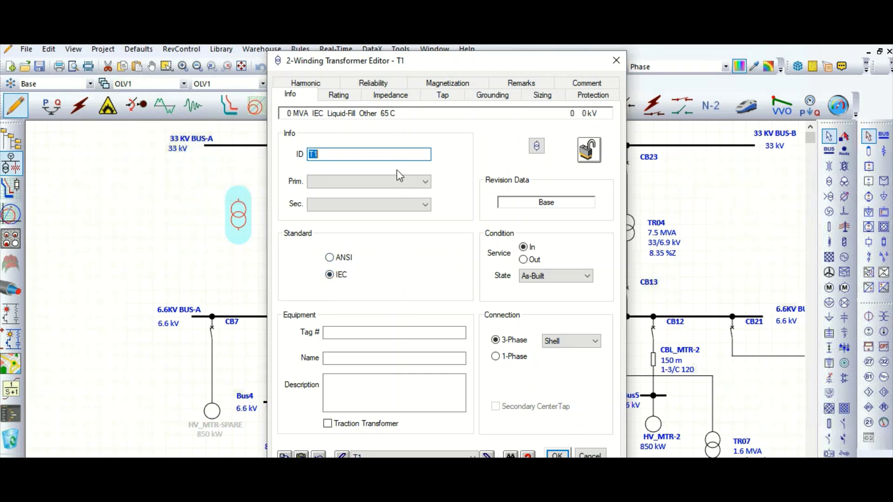
- Enter 11 kV primary and 0.433 kV secondary voltage on T1's Rating tab
{"action": "left_click", "coordinate": [347, 96]}
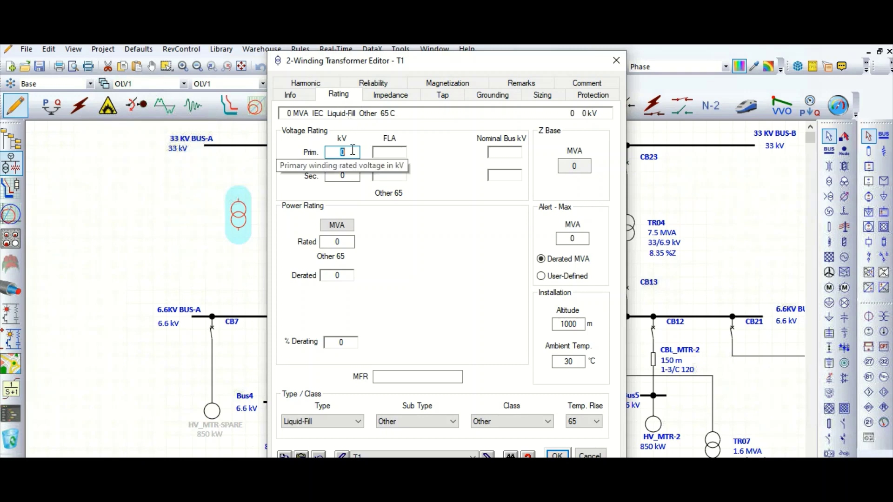
{"action": "type", "text": "11"}
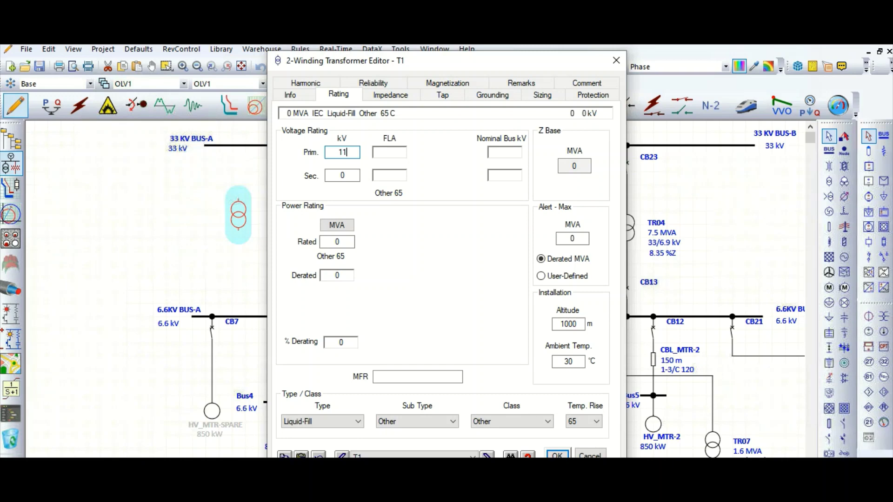
{"action": "left_click", "coordinate": [354, 177]}
{"action": "type", "text": "."}
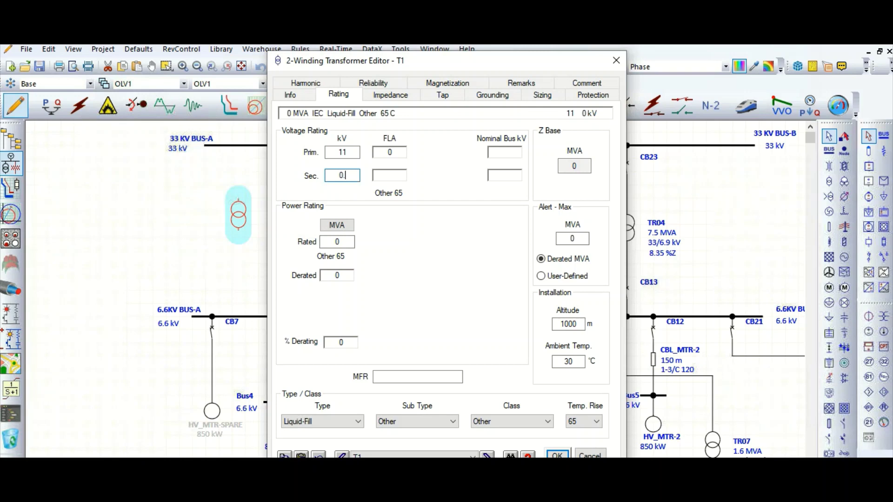
{"action": "type", "text": "433"}
{"action": "left_click", "coordinate": [344, 242]}
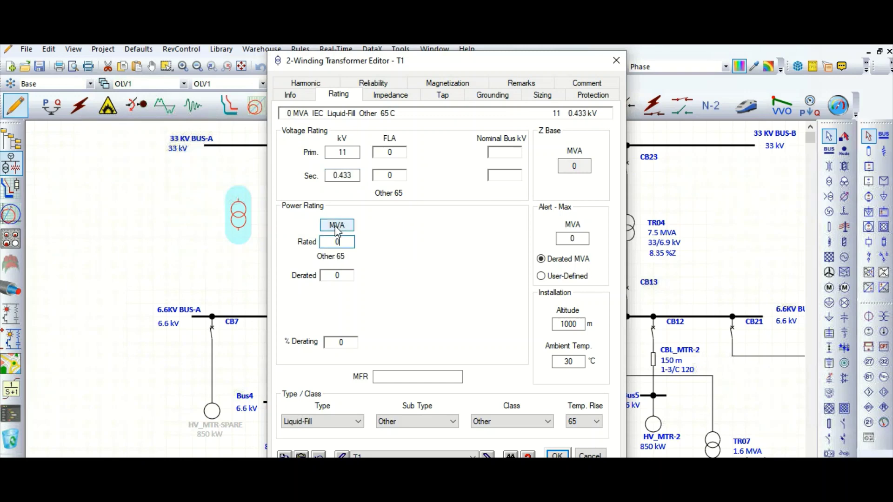
- Set the rated power to 2, keeping MVA as the power unit
{"action": "left_click", "coordinate": [336, 226]}
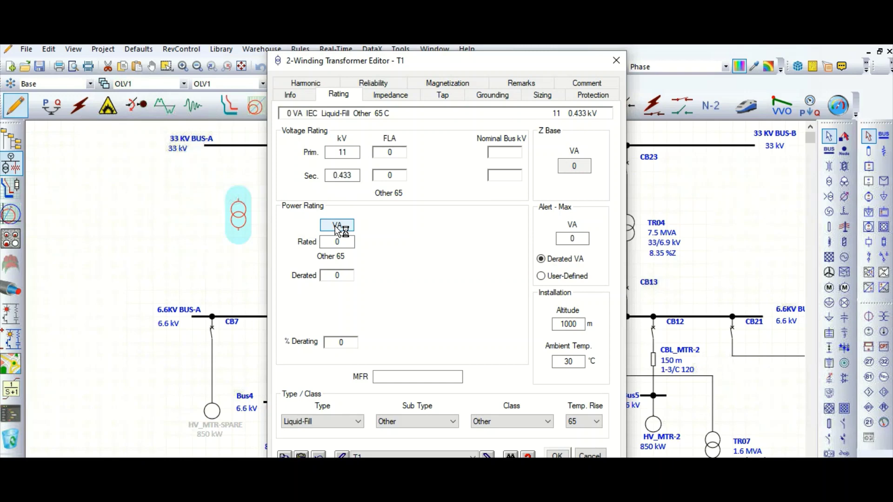
{"action": "left_click", "coordinate": [337, 226]}
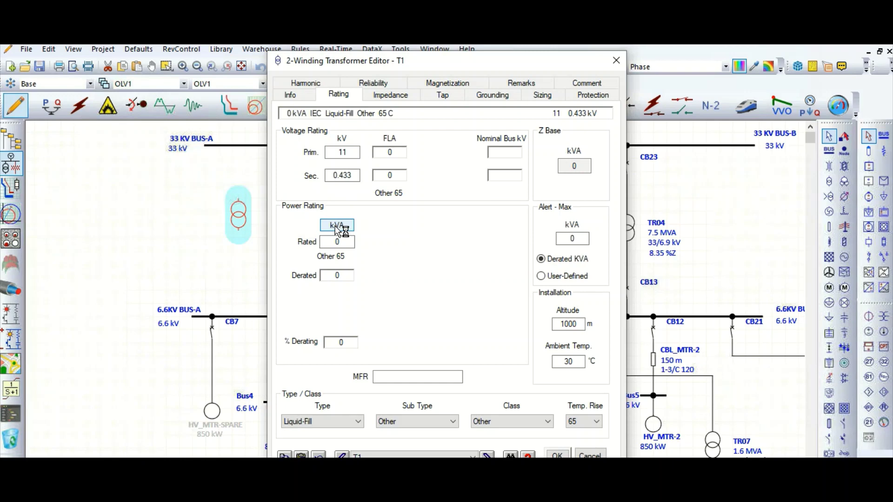
{"action": "left_click", "coordinate": [336, 226]}
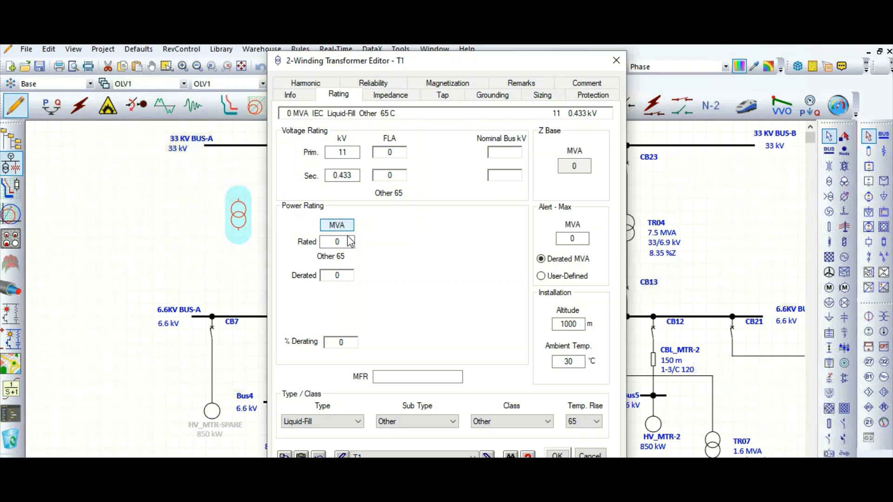
{"action": "left_click", "coordinate": [349, 240]}
{"action": "left_click", "coordinate": [349, 241]}
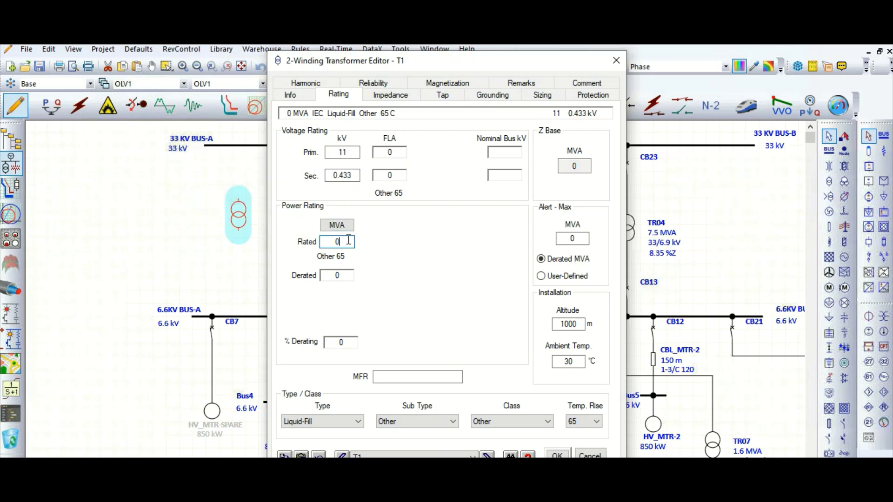
{"action": "key", "text": "BackSpace"}
{"action": "type", "text": "2"}
{"action": "key", "text": "Tab"}
- Fill in typical impedance (6.25 %Z, X/R 6) and enter a 10% Z tolerance
{"action": "left_click", "coordinate": [391, 94]}
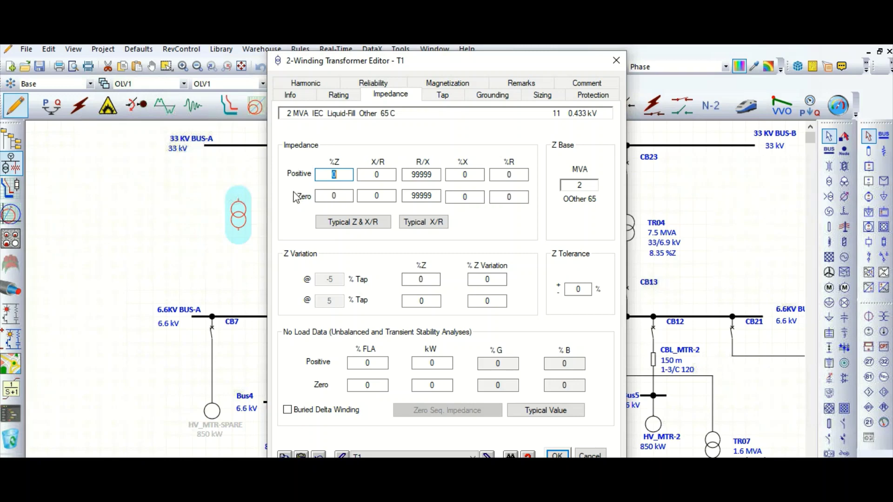
{"action": "left_click", "coordinate": [389, 174]}
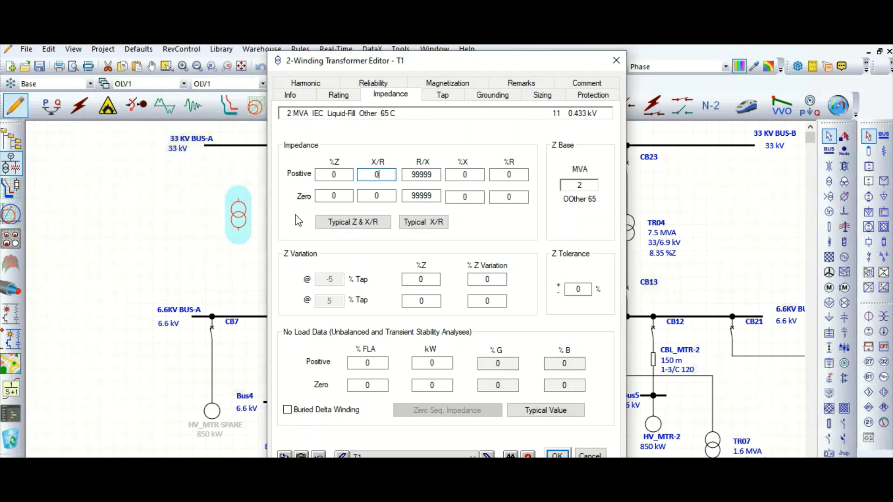
{"action": "left_click", "coordinate": [365, 225]}
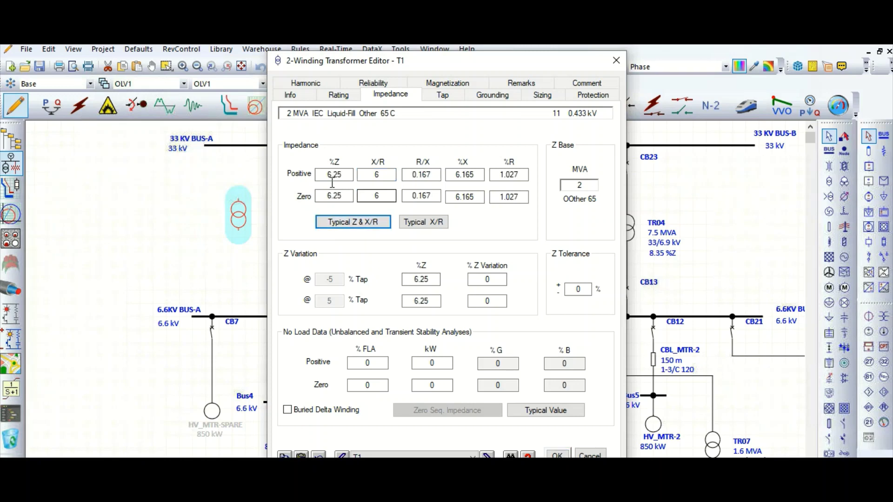
{"action": "left_click", "coordinate": [386, 178]}
{"action": "left_click", "coordinate": [576, 290]}
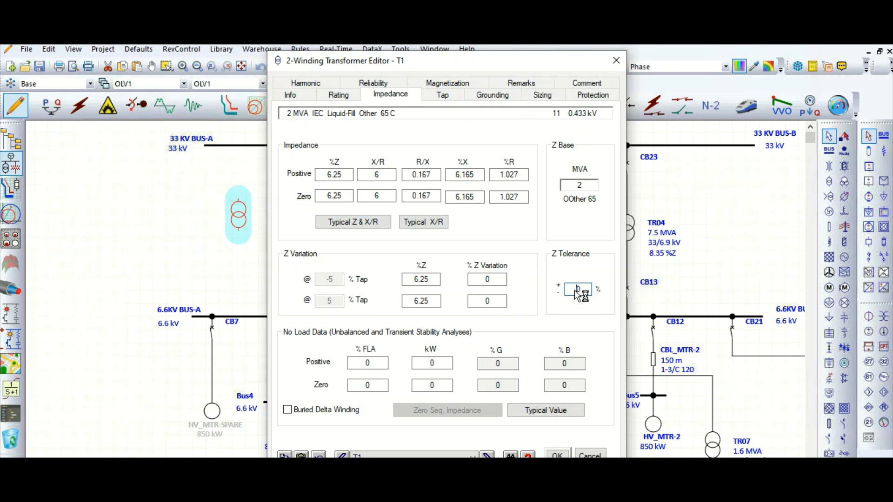
{"action": "type", "text": "1"}
- View T1's Tap tab, then glance back at the voltage ratings
{"action": "left_click", "coordinate": [443, 95]}
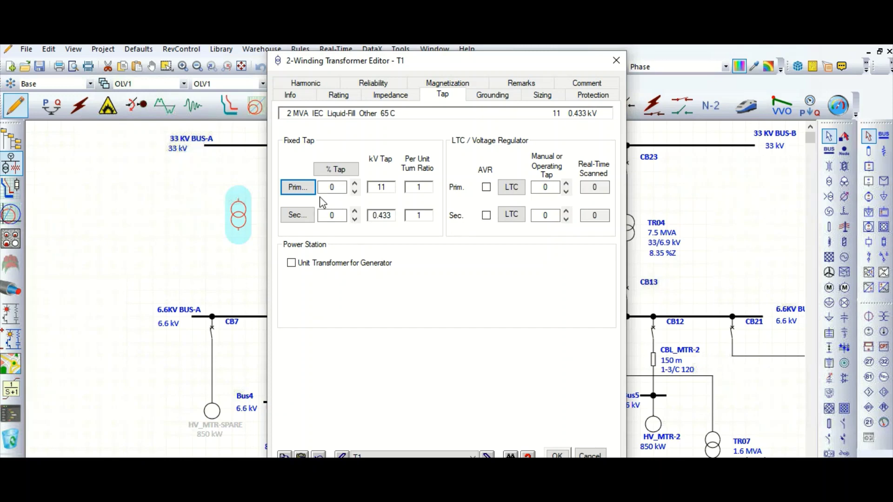
{"action": "left_click", "coordinate": [339, 95]}
- Step the primary fixed tap up until it reads 5% (11.55 kV, 1.05 turn ratio)
{"action": "left_click", "coordinate": [356, 186]}
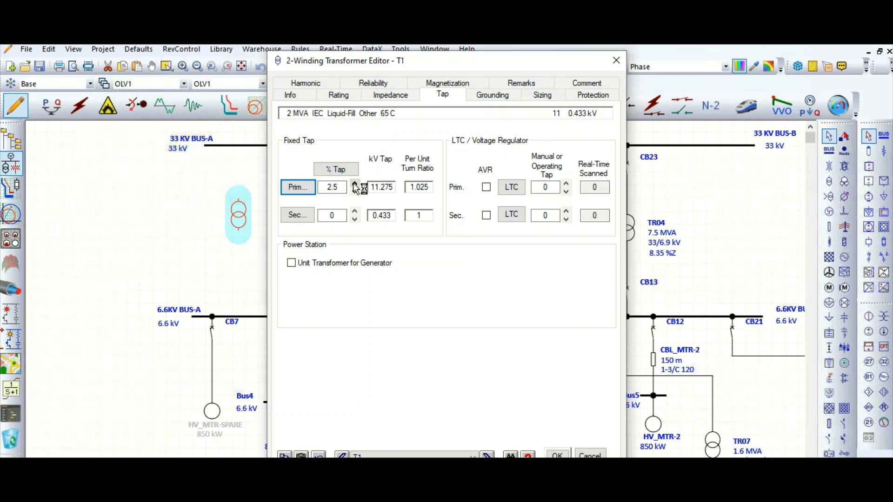
{"action": "left_click", "coordinate": [355, 186]}
{"action": "left_click", "coordinate": [356, 192]}
{"action": "left_click", "coordinate": [357, 192]}
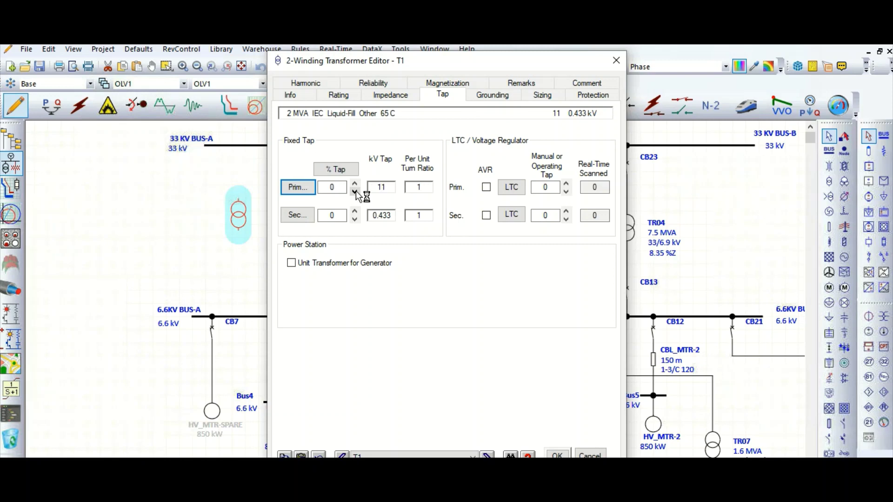
{"action": "left_click", "coordinate": [355, 184]}
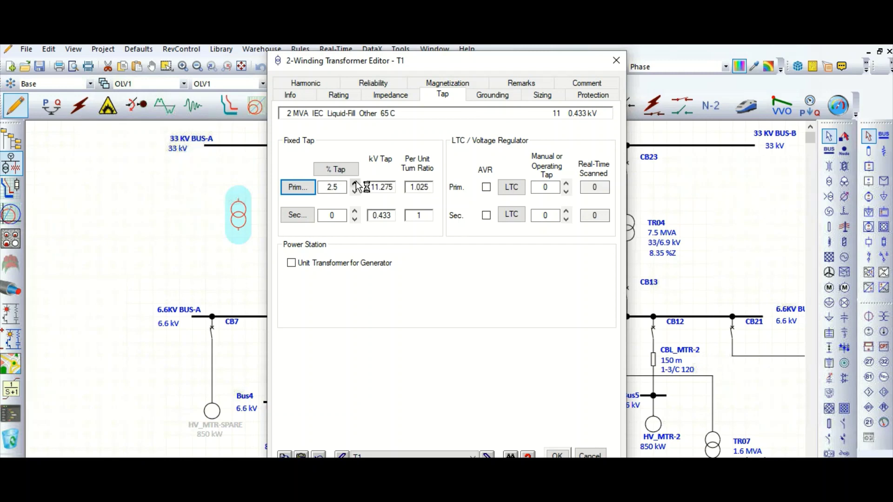
{"action": "left_click", "coordinate": [356, 183]}
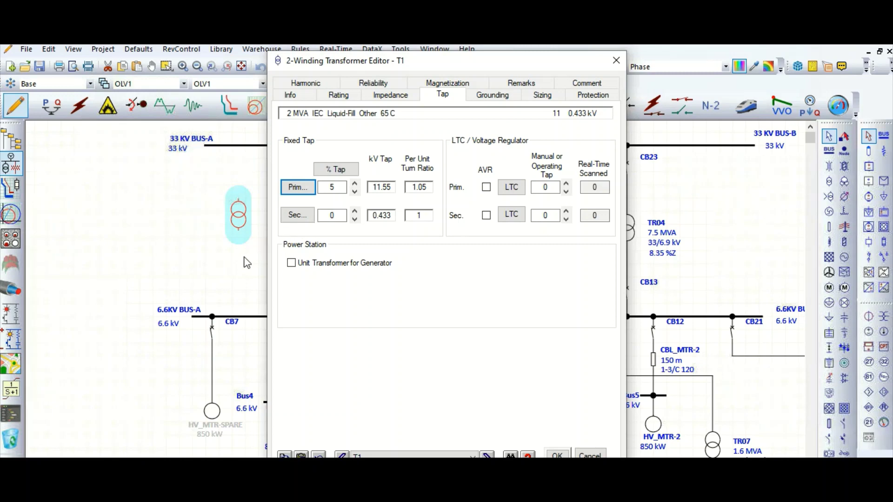
- Step T1's primary tap down to -5% and back to 0% (11 kV, ratio 1), enabling primary AVR
{"action": "left_click", "coordinate": [355, 192]}
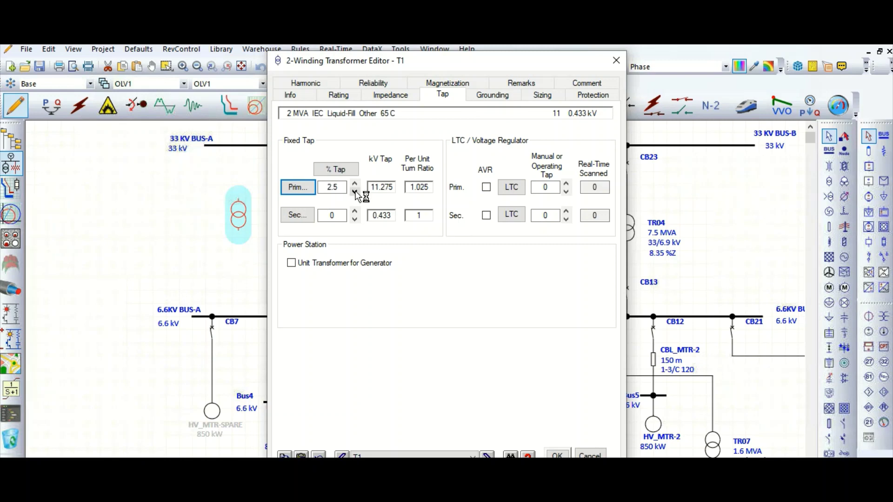
{"action": "left_click", "coordinate": [355, 192]}
{"action": "left_click", "coordinate": [355, 191]}
{"action": "left_click", "coordinate": [355, 191]}
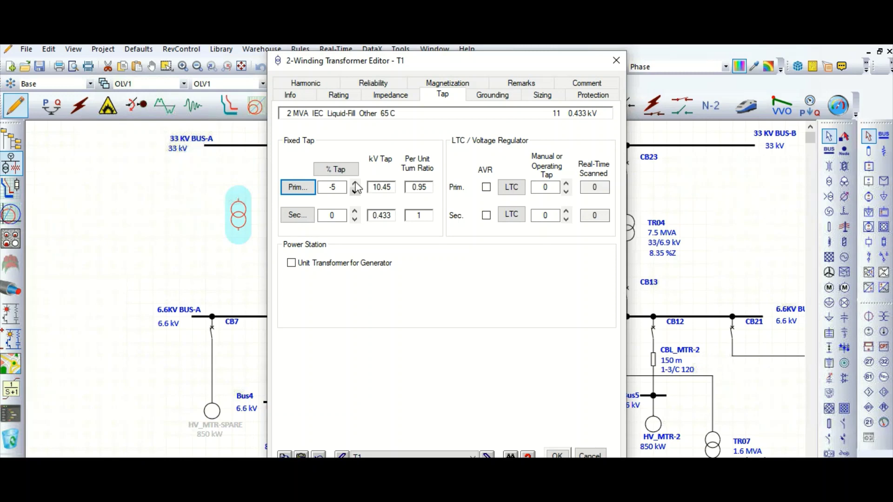
{"action": "left_click", "coordinate": [355, 184]}
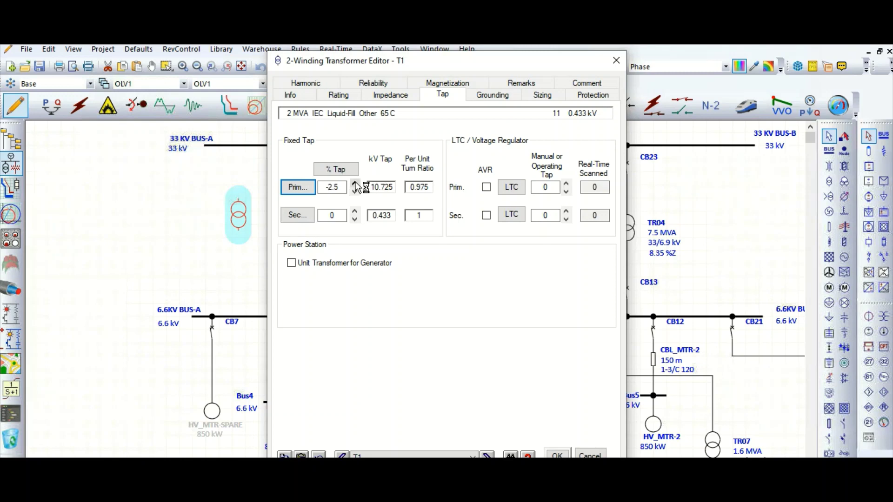
{"action": "left_click", "coordinate": [355, 184]}
{"action": "left_click", "coordinate": [519, 189]}
{"action": "left_click", "coordinate": [488, 188]}
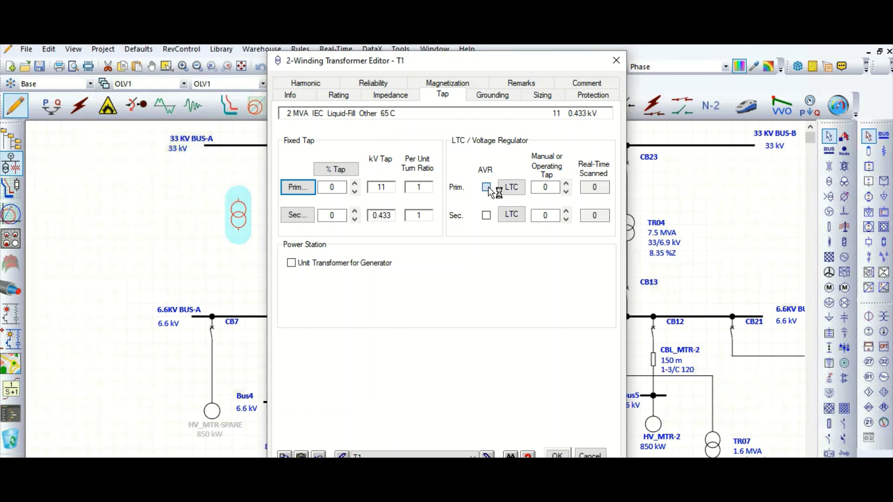
{"action": "left_click", "coordinate": [513, 189]}
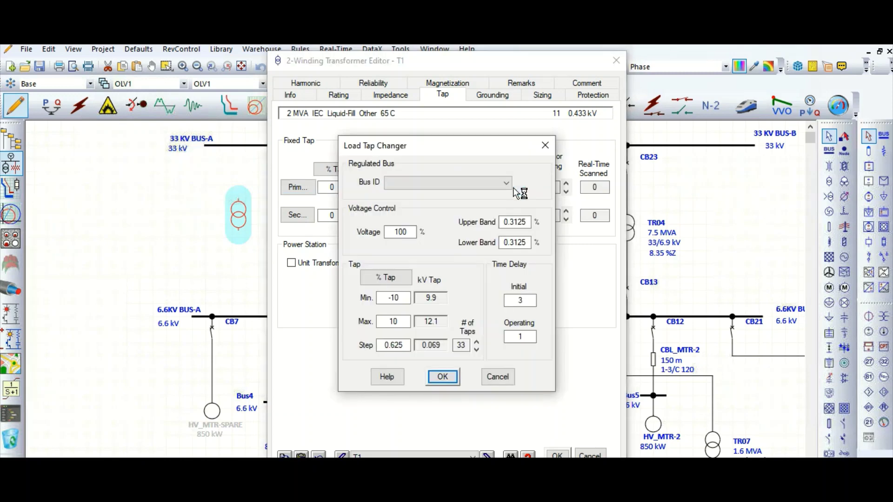
{"action": "left_click", "coordinate": [545, 145]}
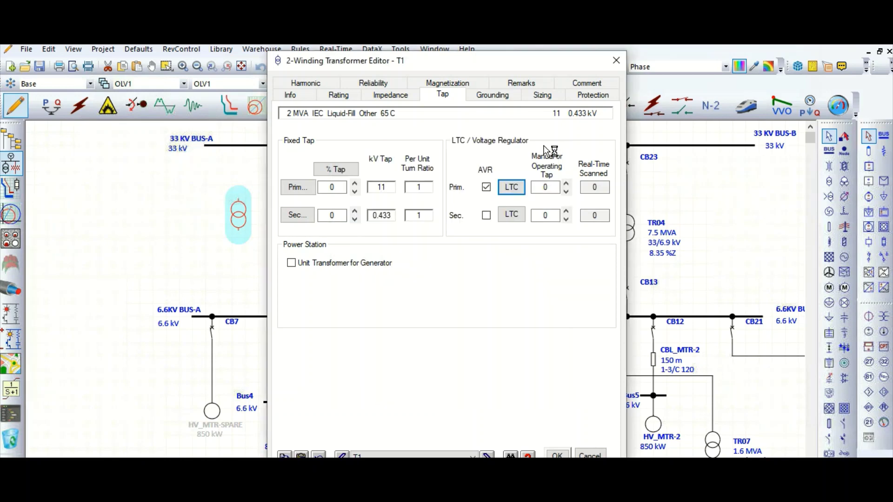
{"action": "left_click", "coordinate": [487, 188]}
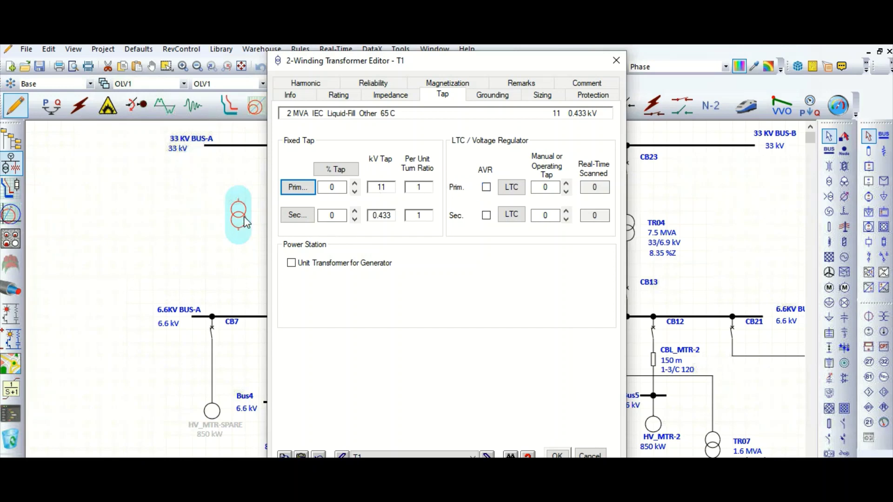
{"action": "left_click", "coordinate": [356, 183]}
{"action": "left_click", "coordinate": [356, 192]}
{"action": "left_click", "coordinate": [356, 184]}
{"action": "left_click", "coordinate": [355, 193]}
{"action": "left_click", "coordinate": [355, 184]}
- On T1's Grounding page, keep the primary winding delta and set the phase shift to -30° for Dyn11
{"action": "left_click", "coordinate": [493, 95]}
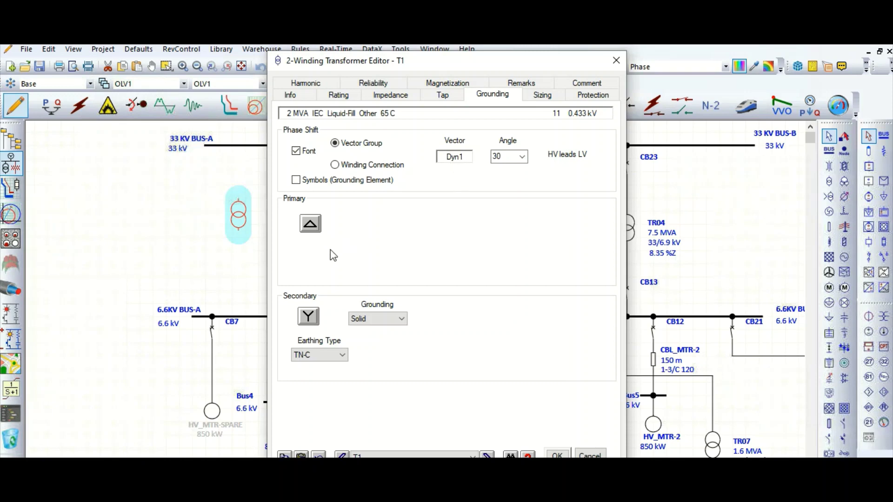
{"action": "left_click", "coordinate": [316, 230]}
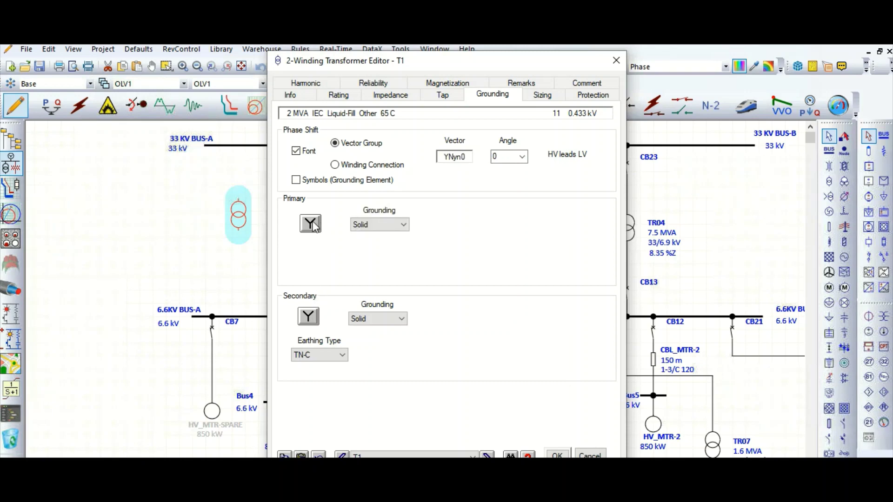
{"action": "left_click", "coordinate": [312, 225]}
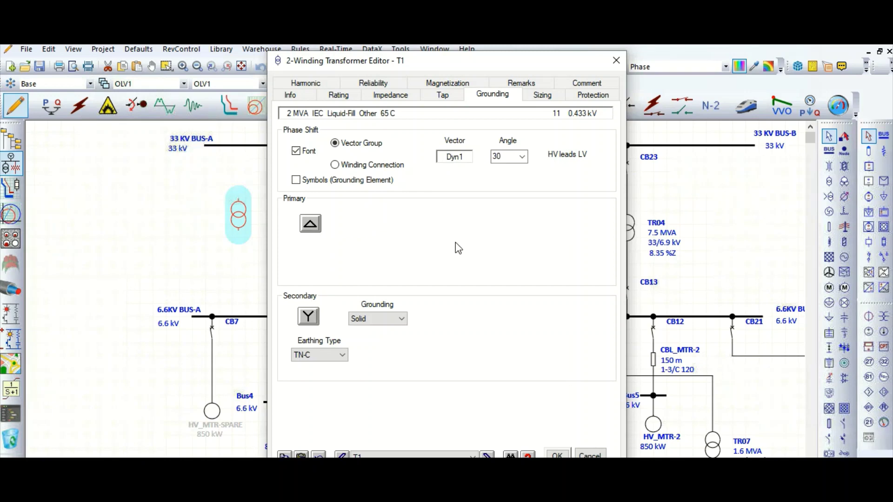
{"action": "left_click", "coordinate": [524, 157]}
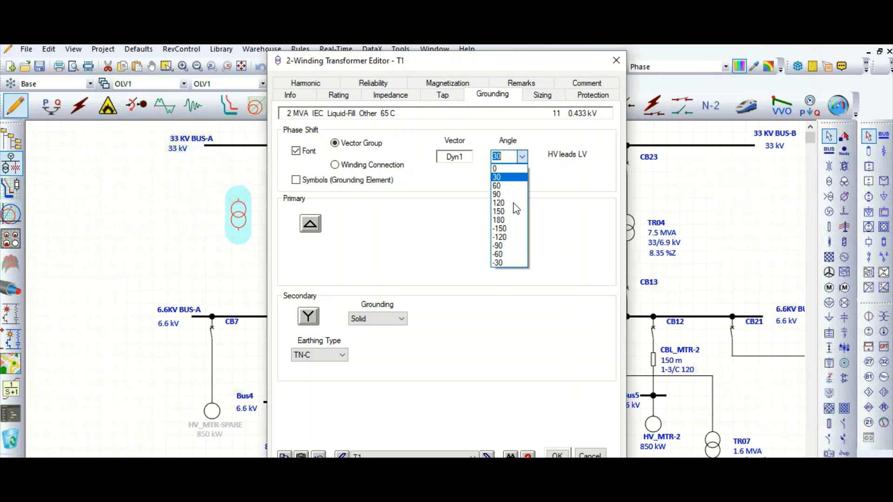
{"action": "left_click", "coordinate": [505, 263]}
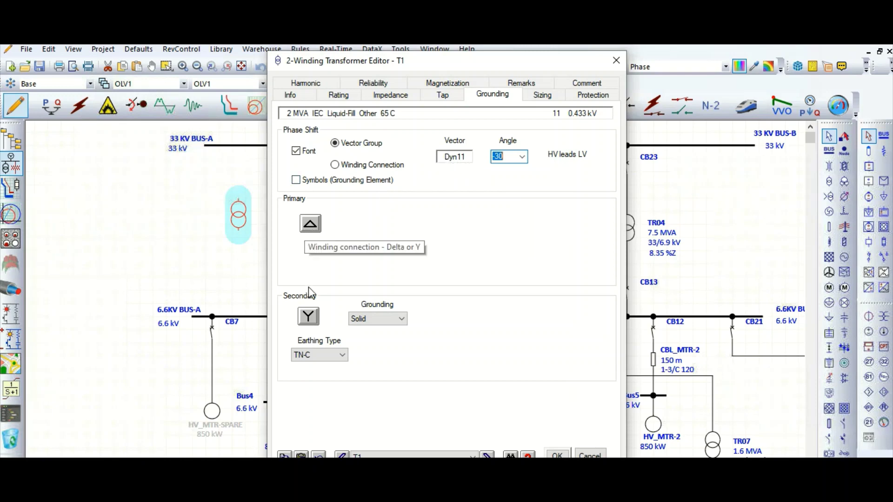
- Set T1's secondary grounding to Resistor with I1 of 300 A, giving 0.83331 ohms
{"action": "left_click", "coordinate": [401, 319]}
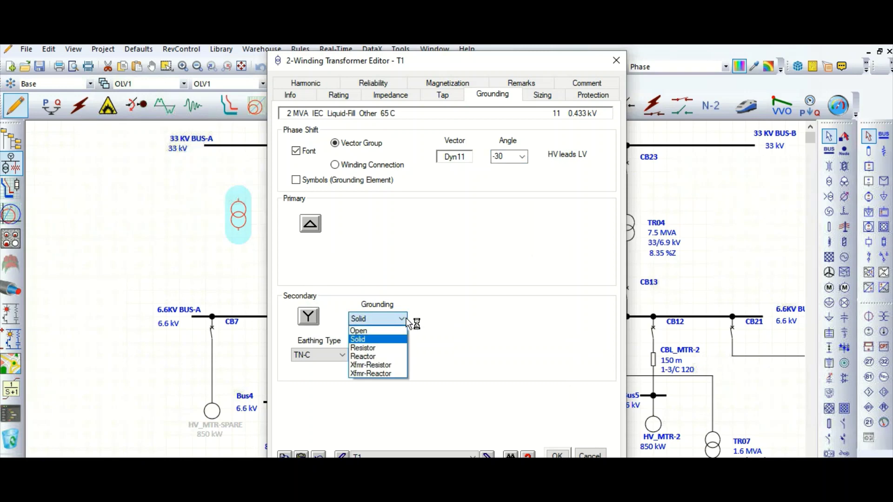
{"action": "left_click", "coordinate": [372, 352]}
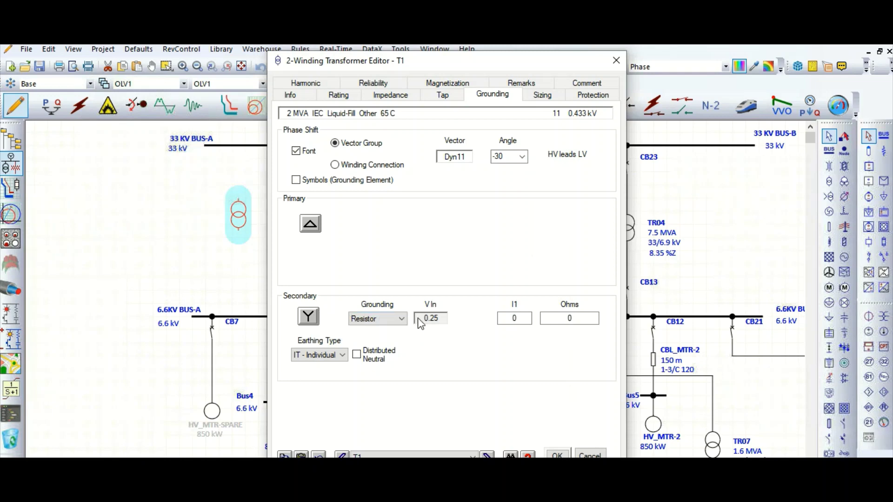
{"action": "left_click", "coordinate": [527, 317]}
{"action": "key", "text": "BackSpace"}
{"action": "type", "text": "300"}
{"action": "left_click", "coordinate": [563, 322]}
{"action": "left_click", "coordinate": [402, 321]}
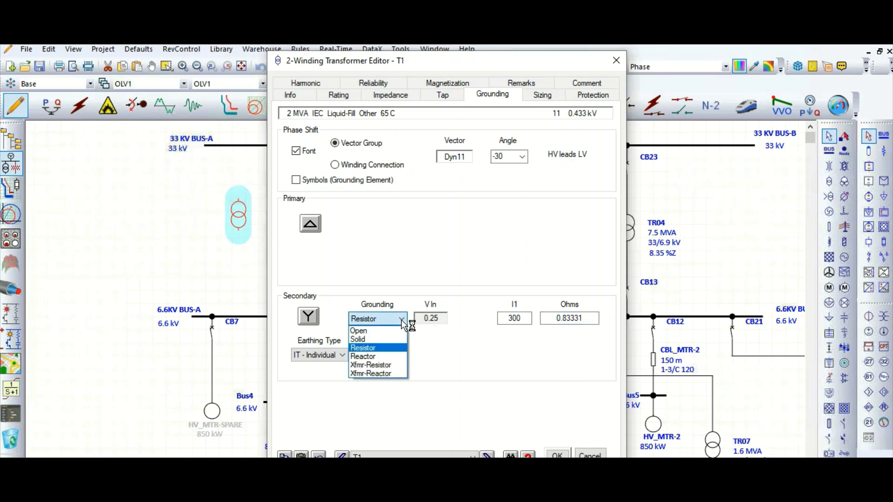
- Change T1's secondary grounding to Solid with the TN-S earthing type
{"action": "left_click", "coordinate": [376, 339]}
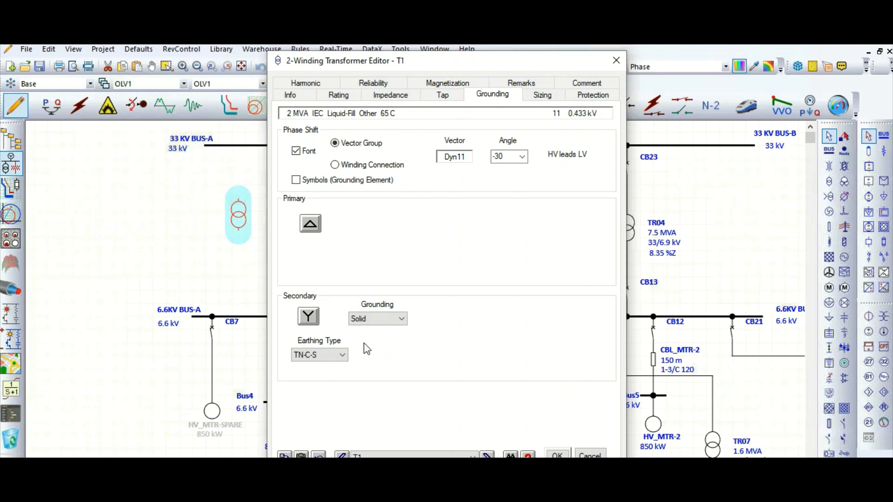
{"action": "left_click", "coordinate": [341, 357]}
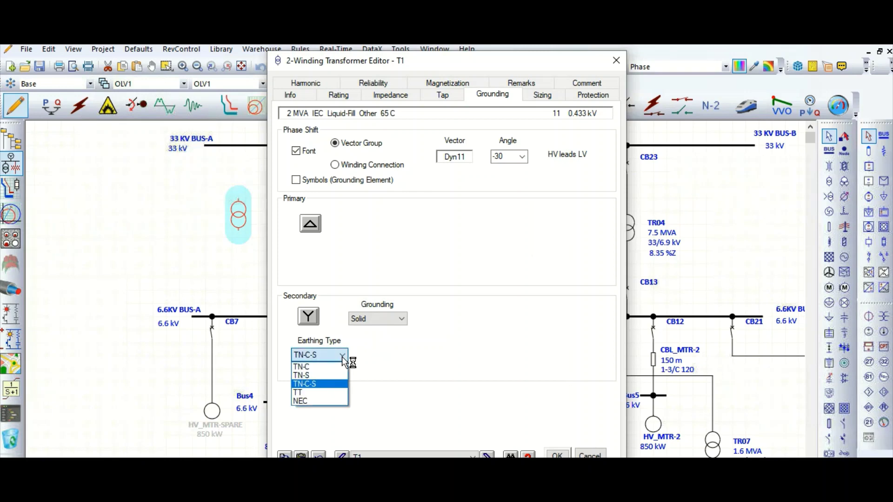
{"action": "left_click", "coordinate": [326, 376]}
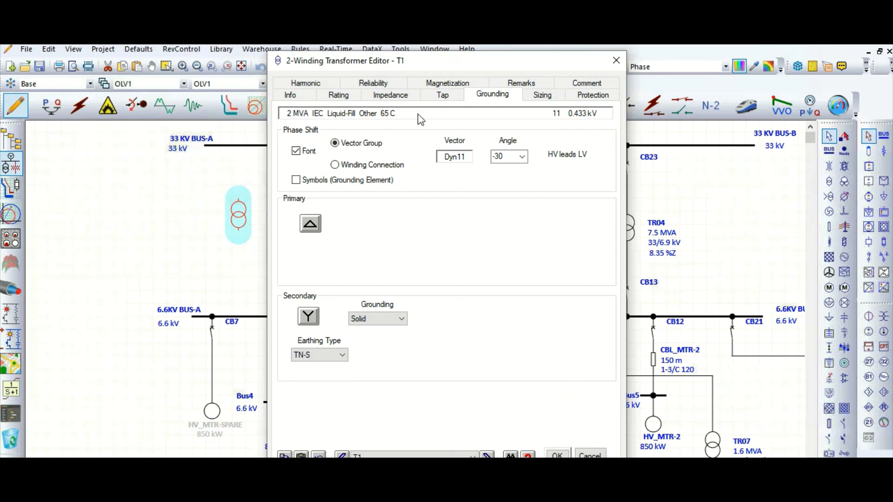
- Check T1's Rating and Impedance pages (6.25 %Z, X/R 6), then return to the Tap page
{"action": "left_click", "coordinate": [341, 95]}
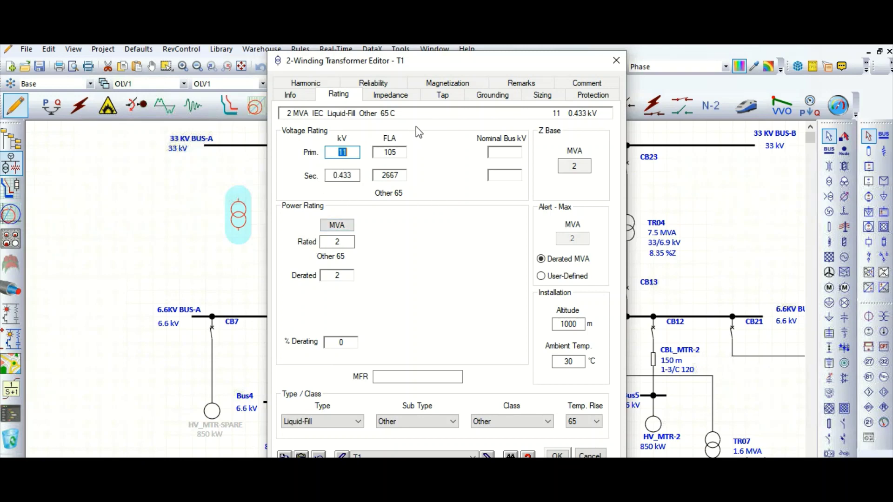
{"action": "left_click", "coordinate": [394, 97]}
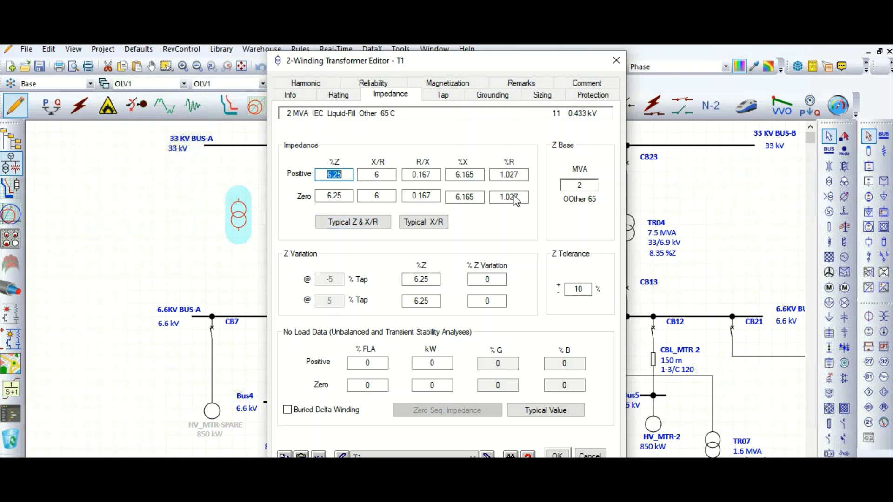
{"action": "left_click", "coordinate": [448, 96]}
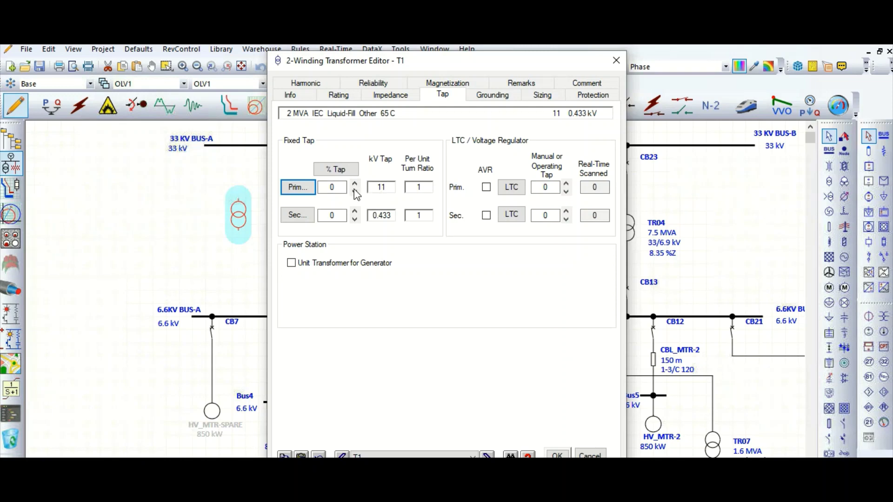
- Enable grounding element symbols on T1's Grounding page and confirm the editor with OK
{"action": "left_click", "coordinate": [489, 96]}
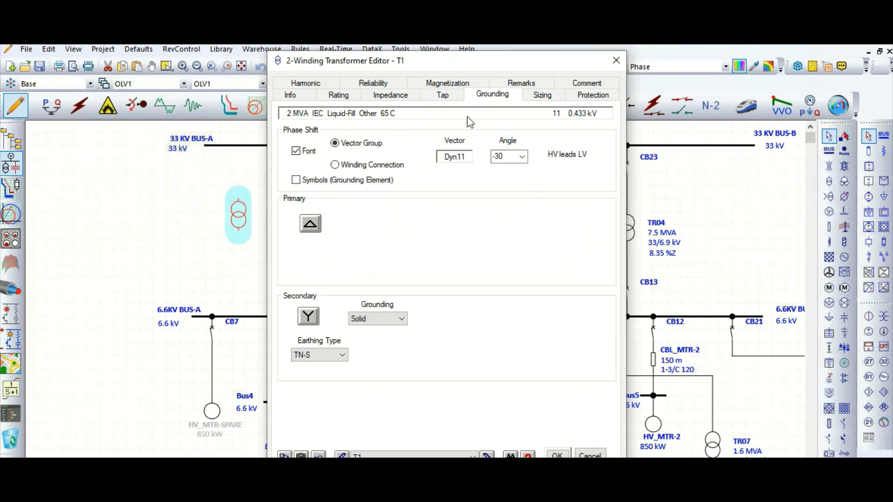
{"action": "left_click", "coordinate": [296, 180]}
{"action": "left_click", "coordinate": [558, 455]}
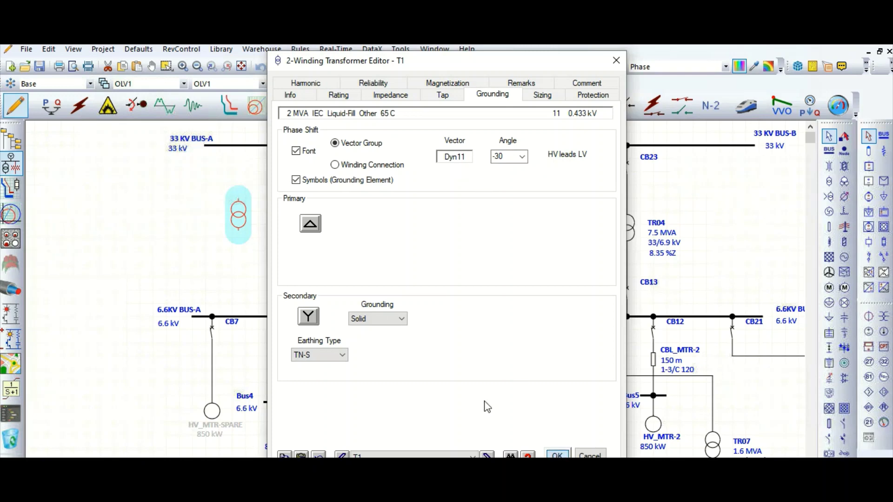